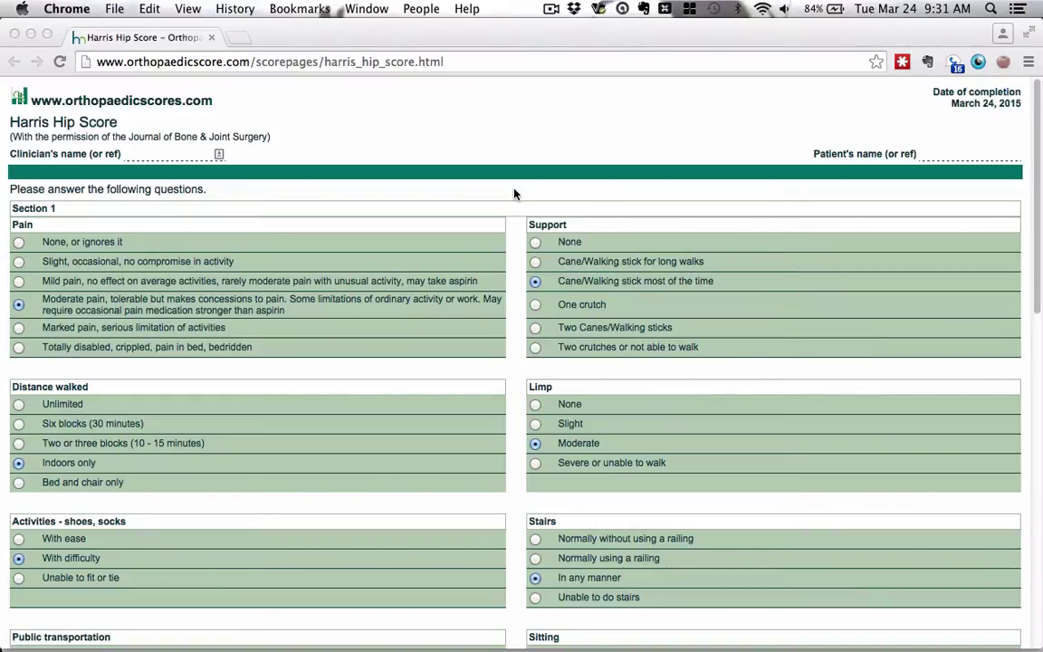
Scroll to the Pain section and select 'Marked pain, serious limitation of activities'.
scroll(514, 193, "down", 5)
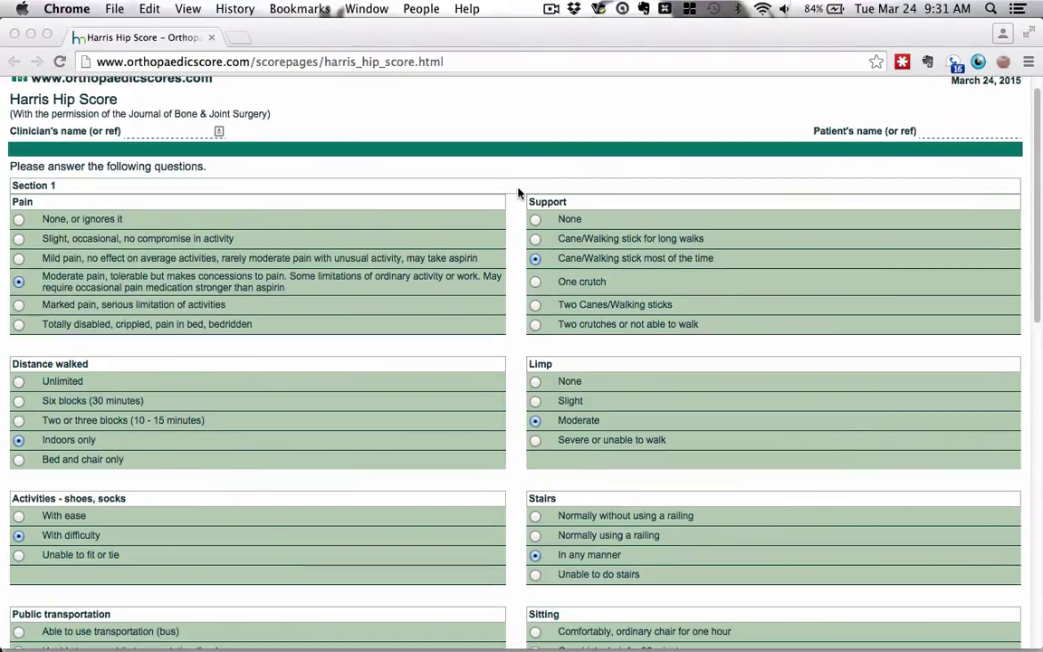
scroll(518, 193, "down", 7)
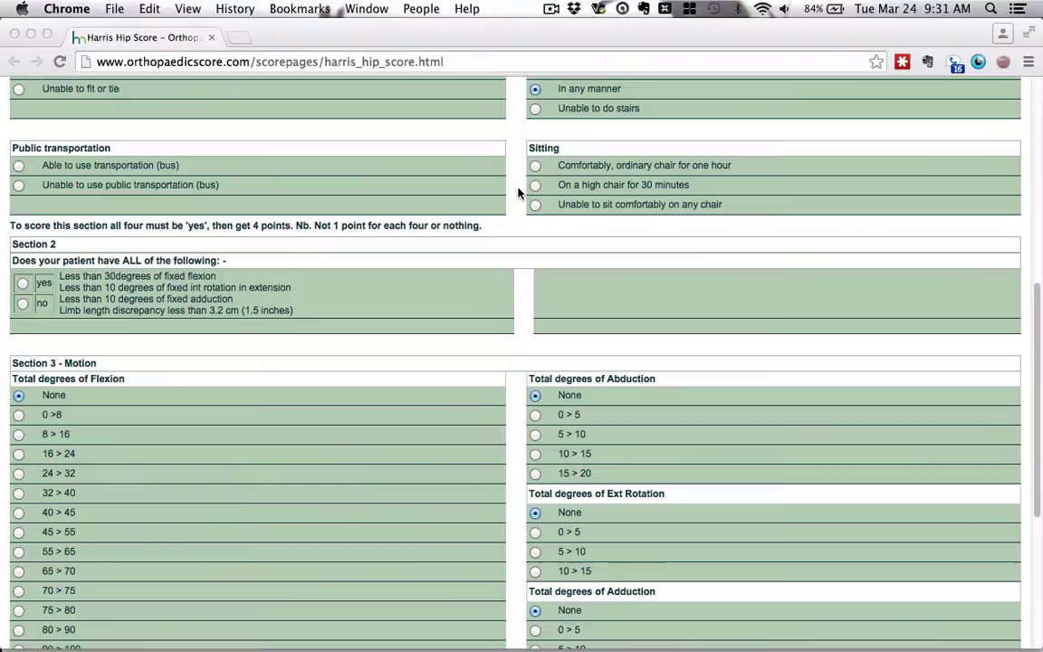
scroll(518, 193, "down", 5)
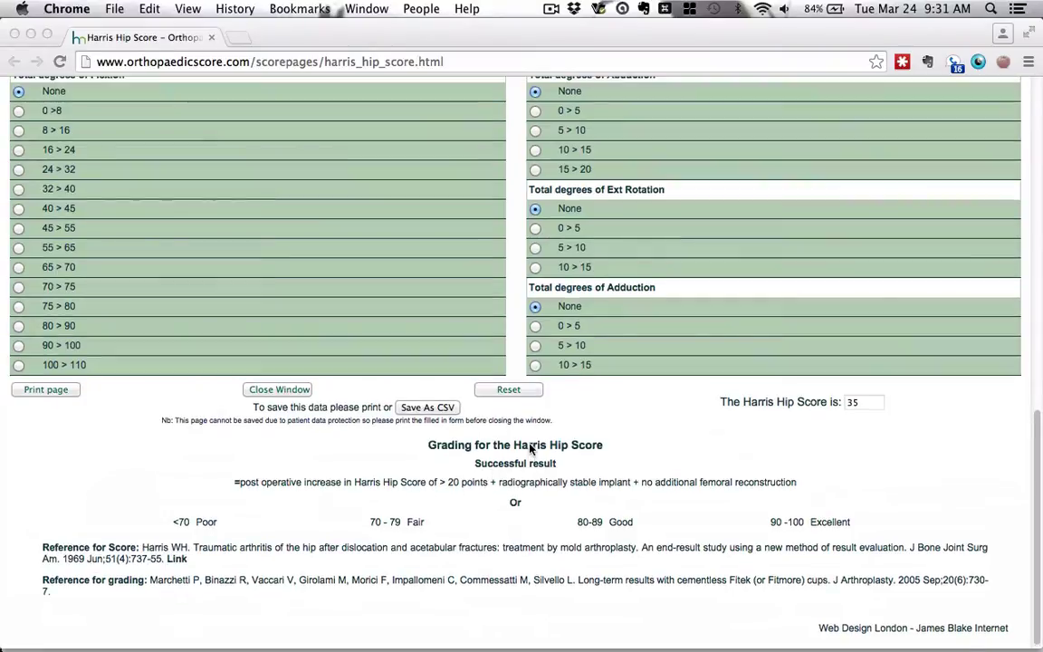
scroll(531, 473, "up", 15)
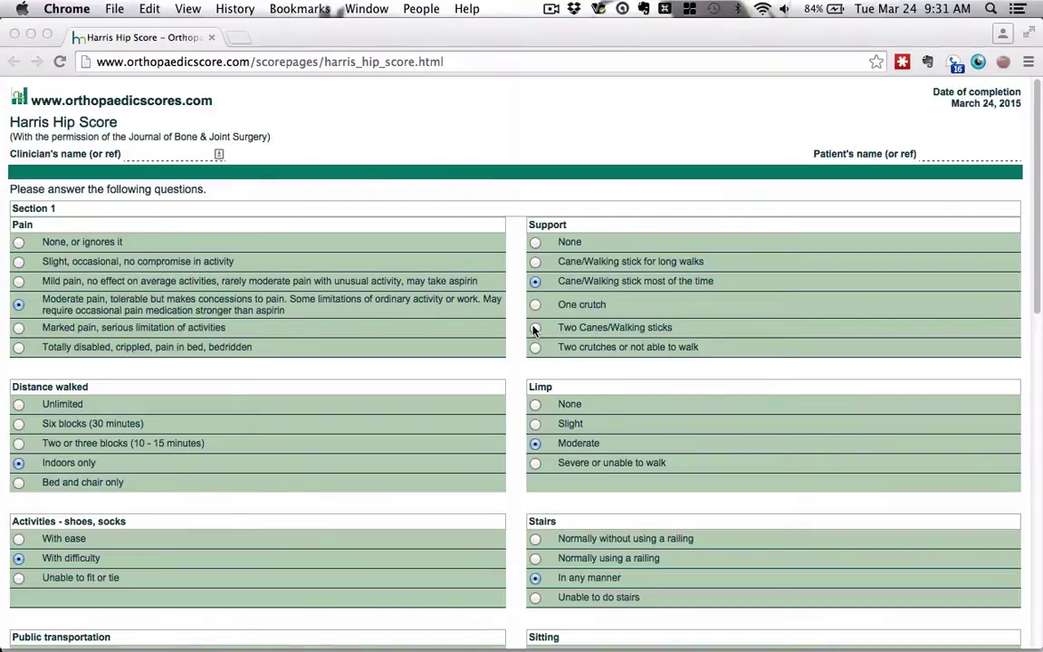
scroll(532, 326, "down", 2)
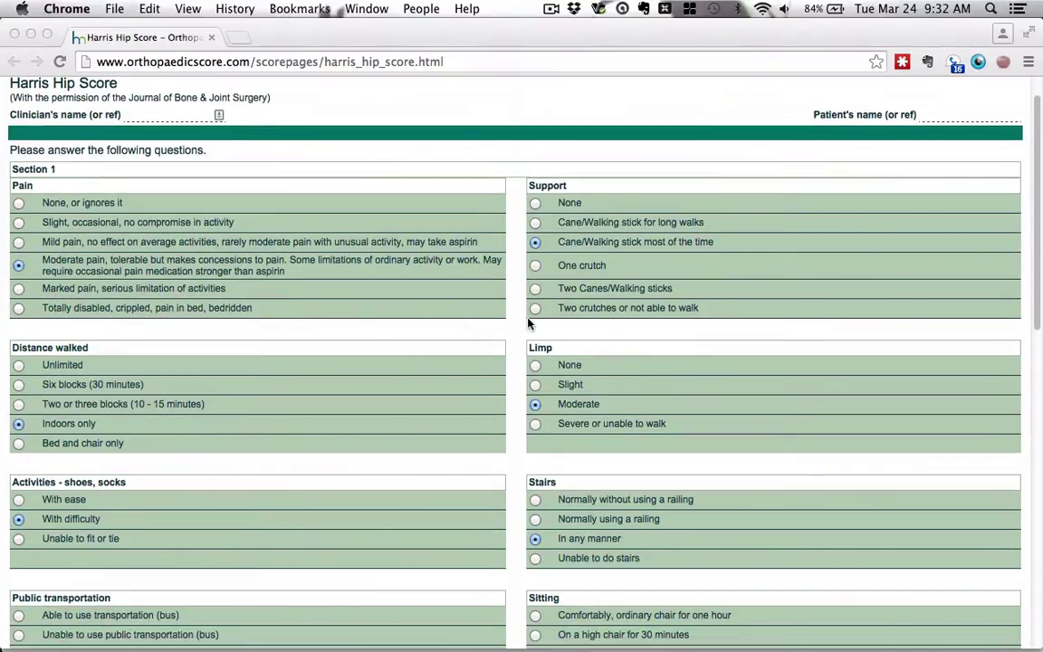
left_click(18, 288)
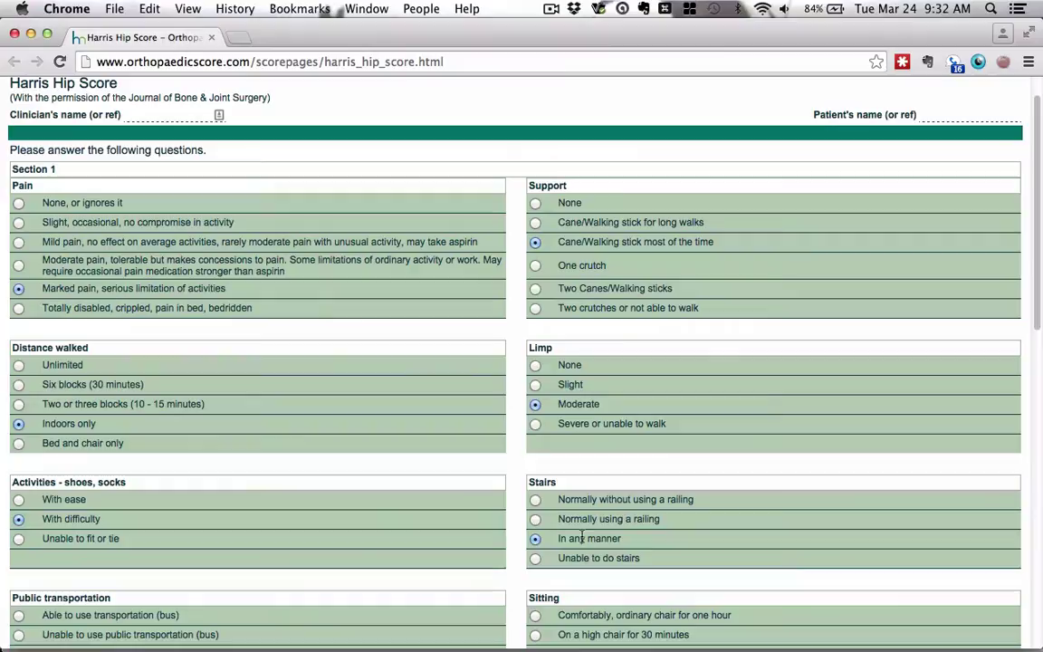
scroll(715, 545, "down", 10)
scroll(634, 471, "down", 1)
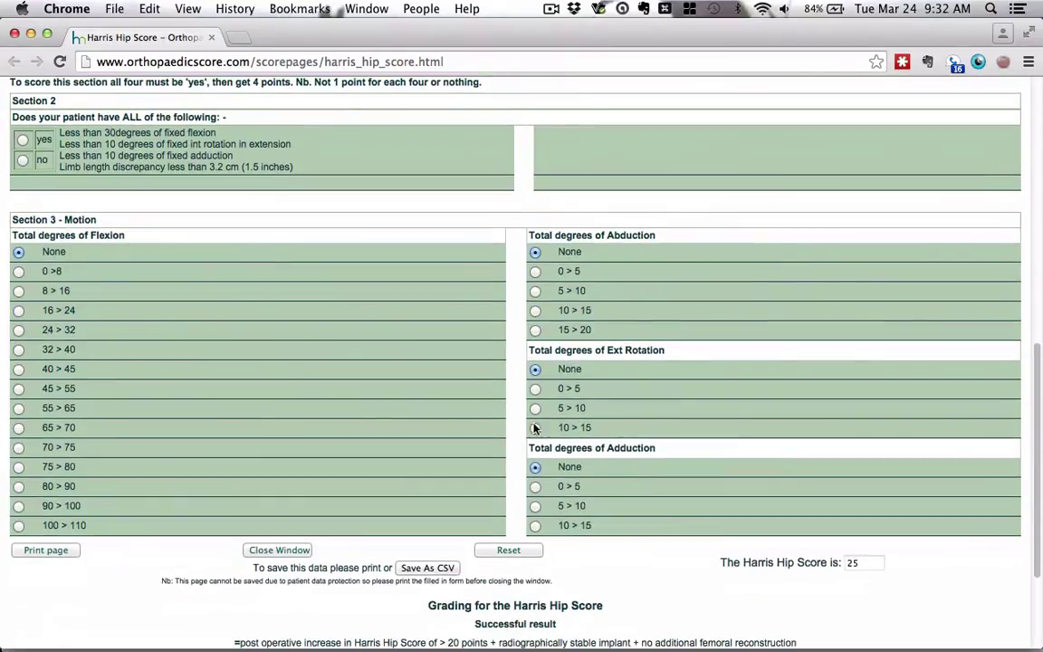
scroll(95, 222, "up", 2)
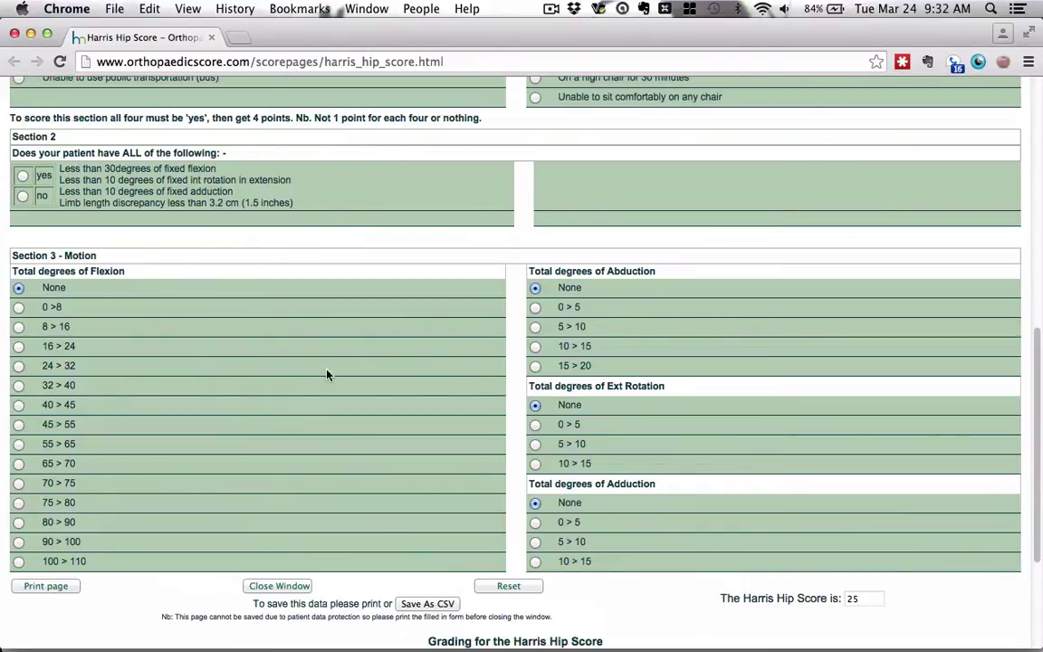
scroll(648, 518, "down", 1)
scroll(649, 518, "down", 1)
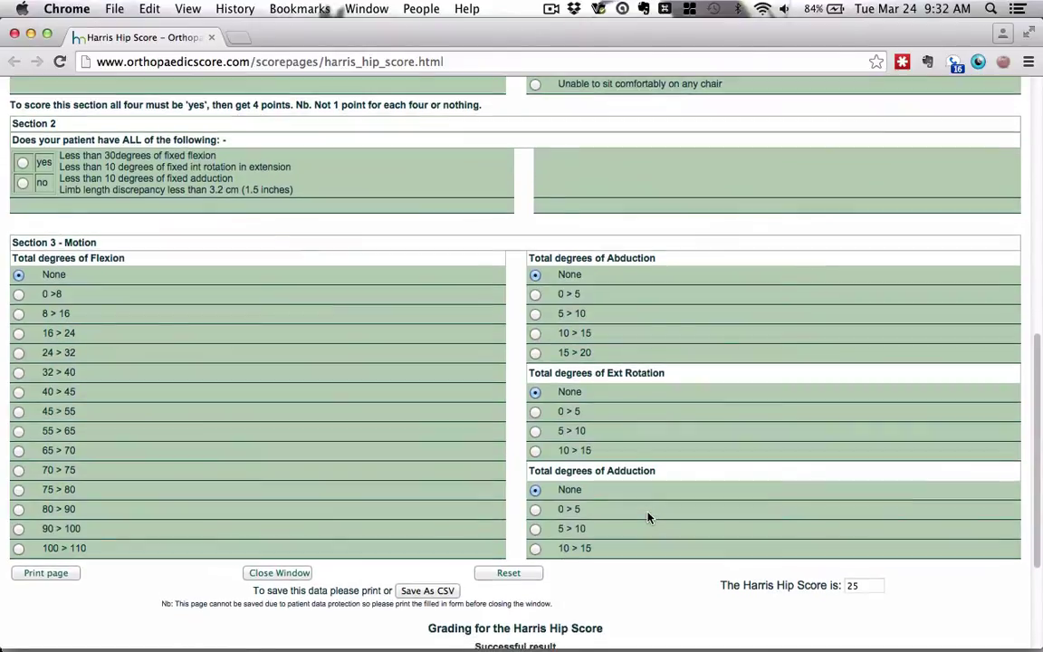
scroll(649, 518, "down", 1)
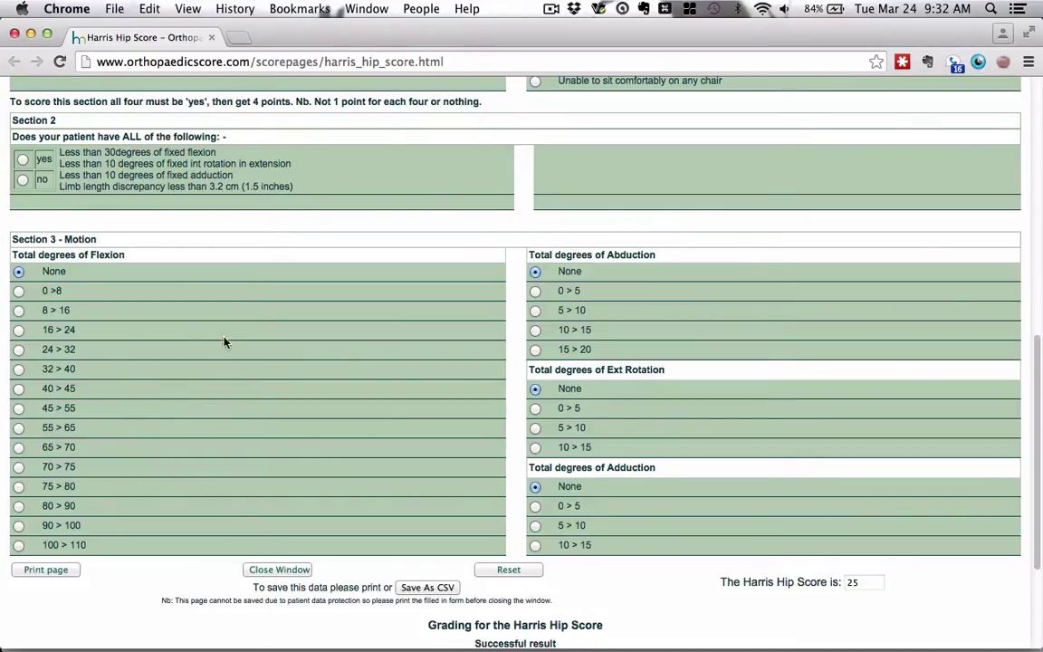
left_click(18, 545)
left_click(19, 272)
scroll(544, 380, "up", 15)
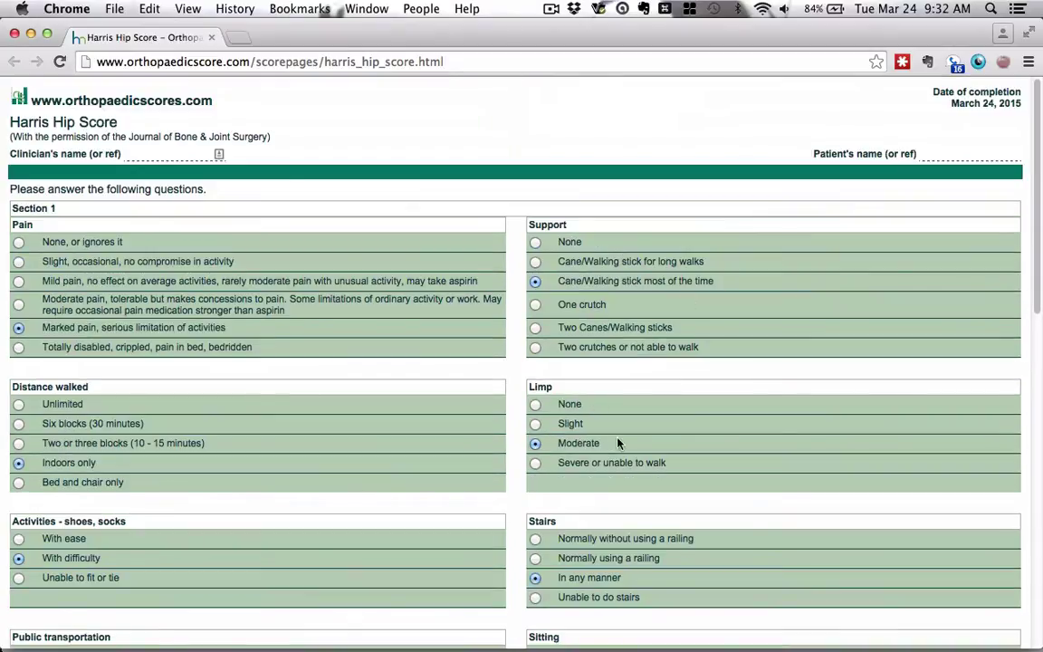
scroll(503, 481, "down", 15)
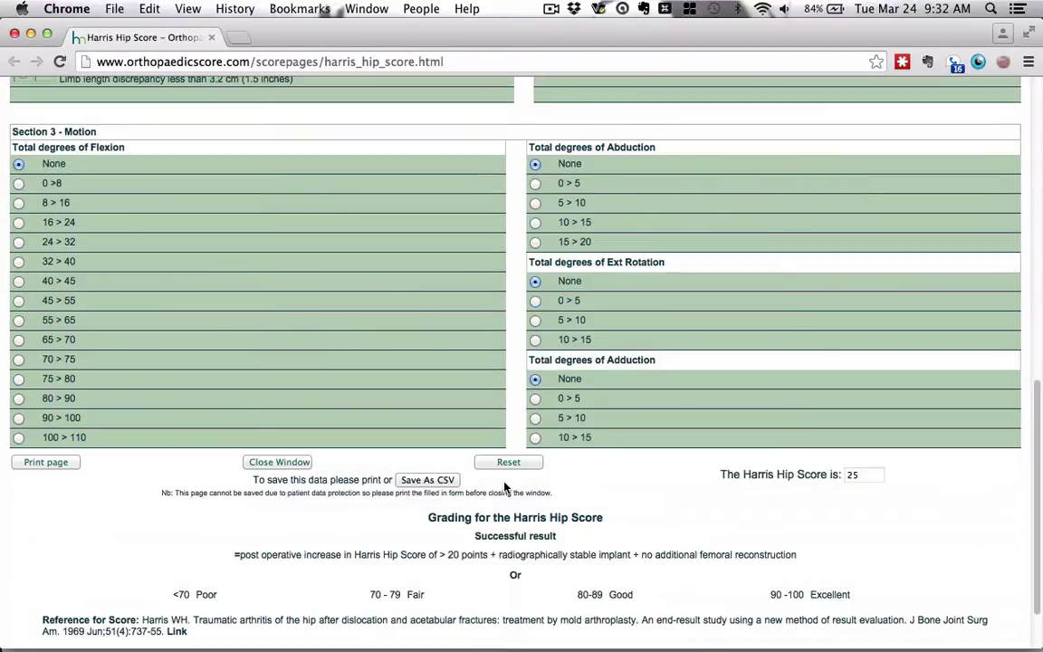
left_click(19, 438)
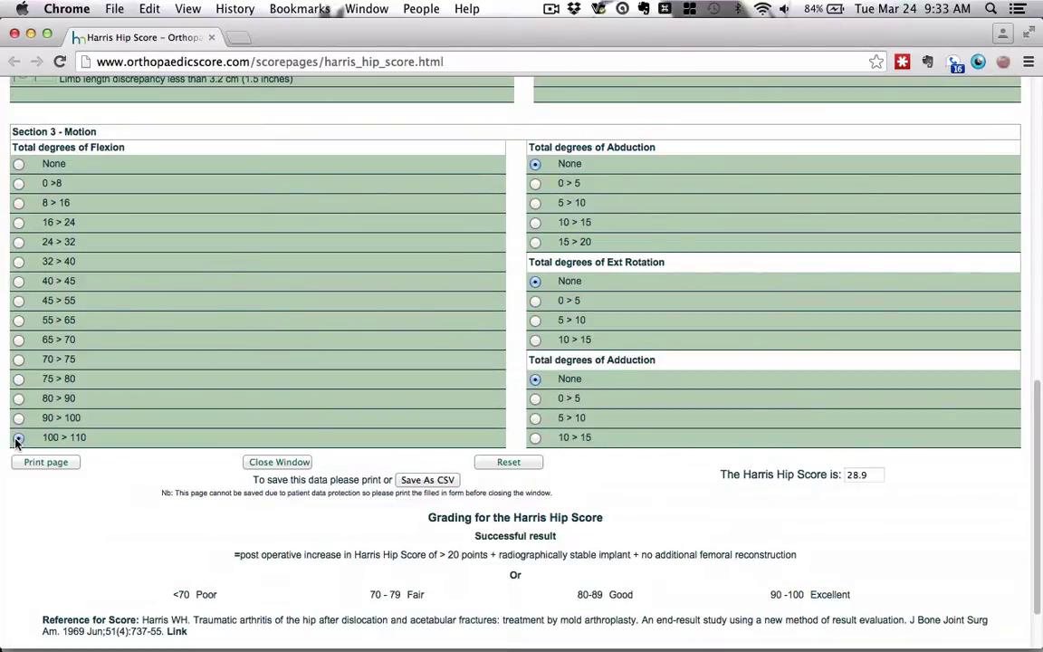
left_click(19, 164)
left_click(535, 242)
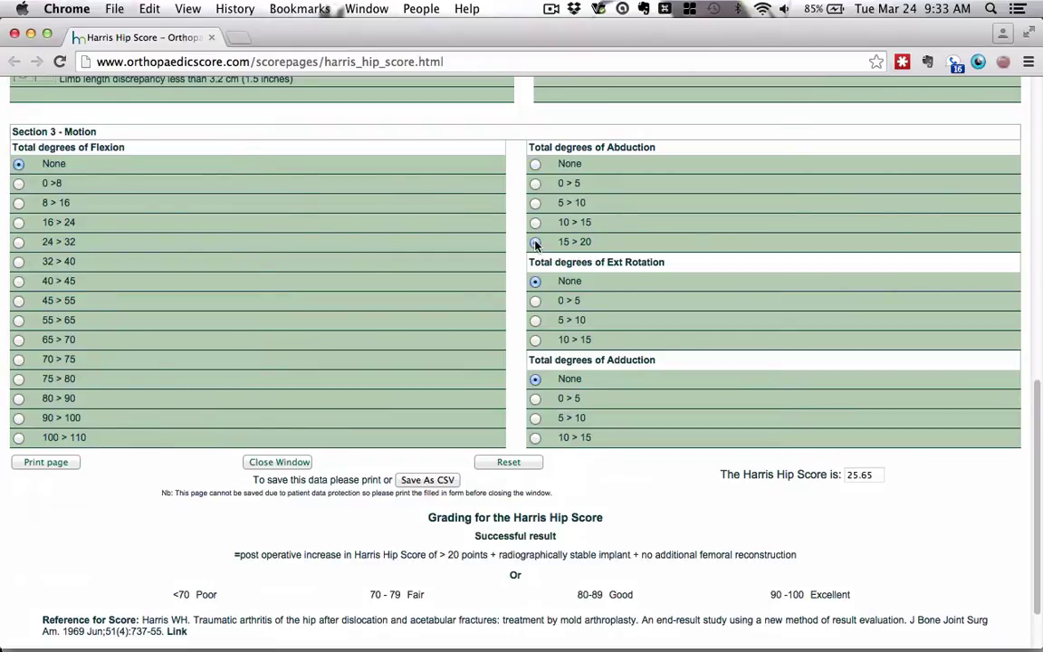
left_click(535, 167)
left_click(535, 341)
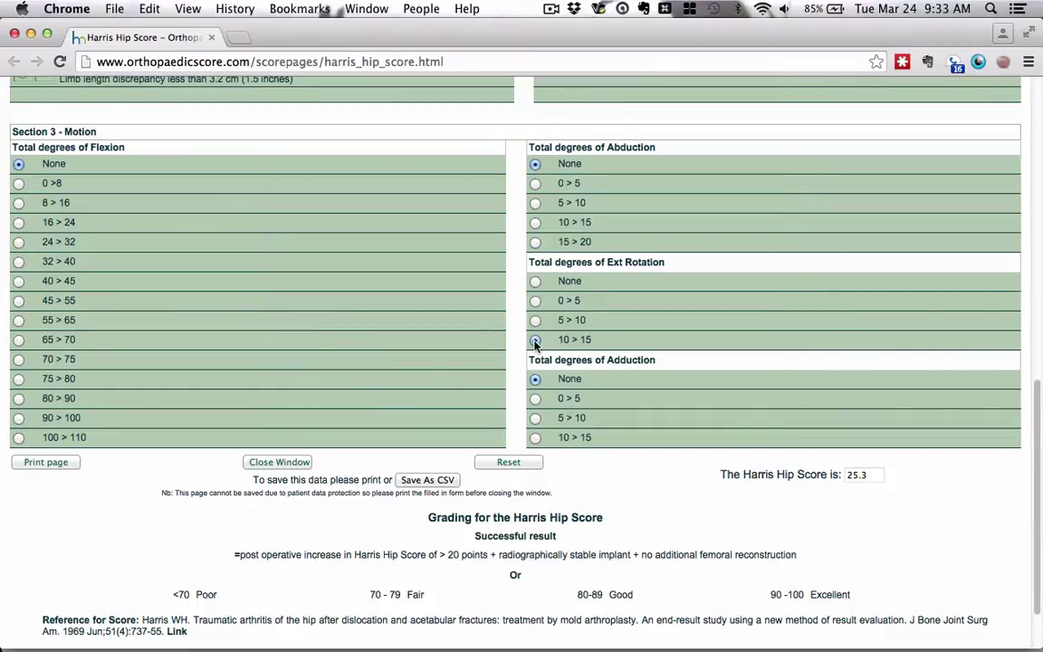
left_click(535, 282)
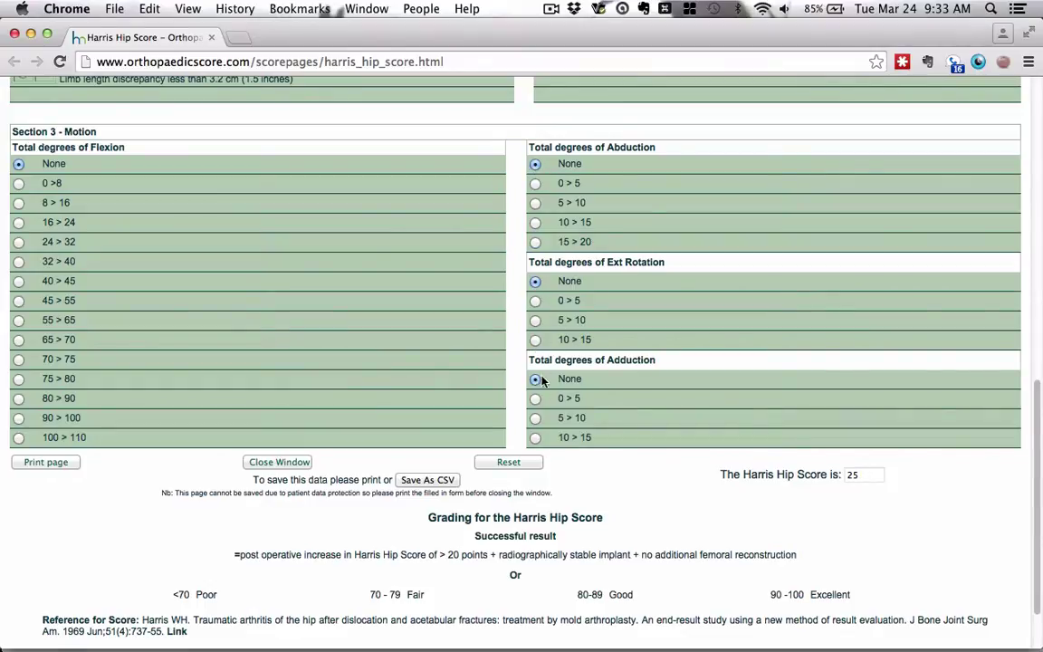
left_click(535, 439)
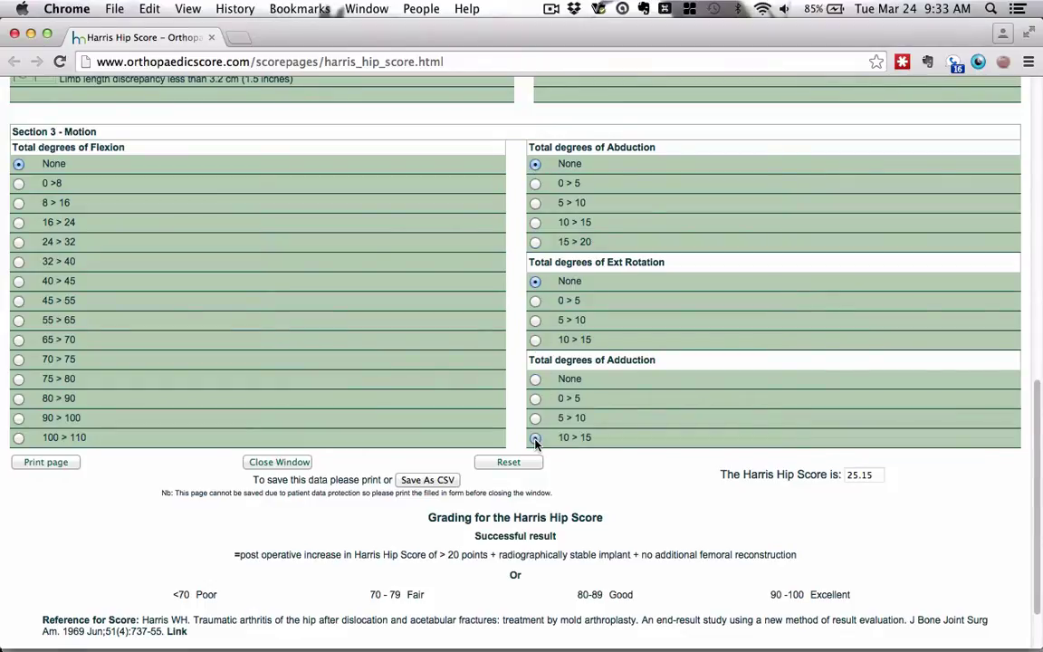
left_click(535, 379)
scroll(569, 541, "up", 1)
scroll(569, 543, "up", 8)
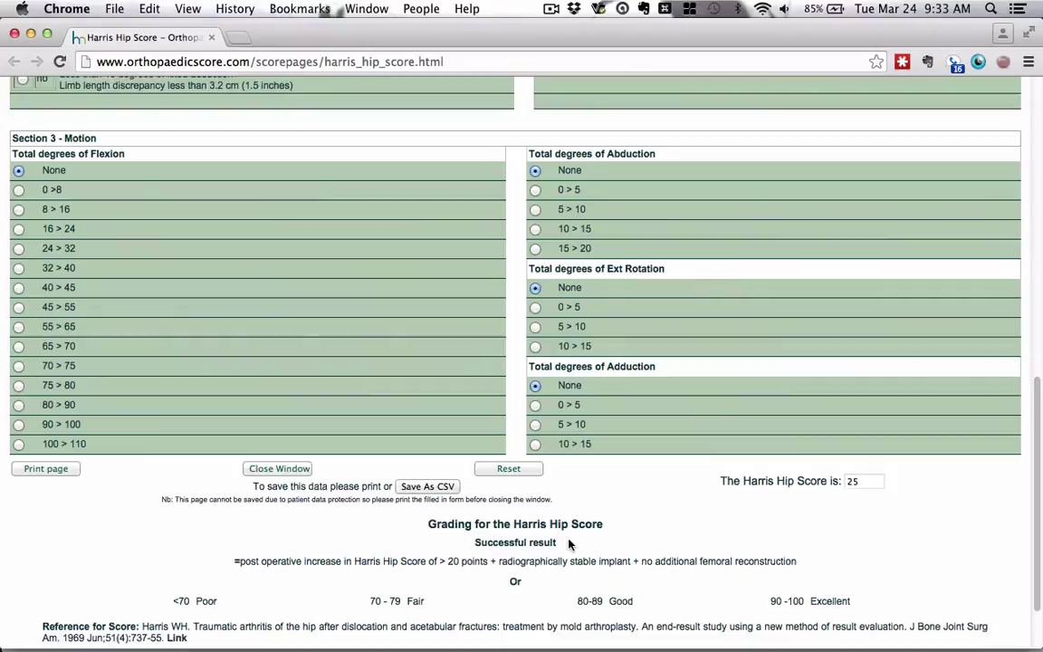
scroll(571, 534, "up", 10)
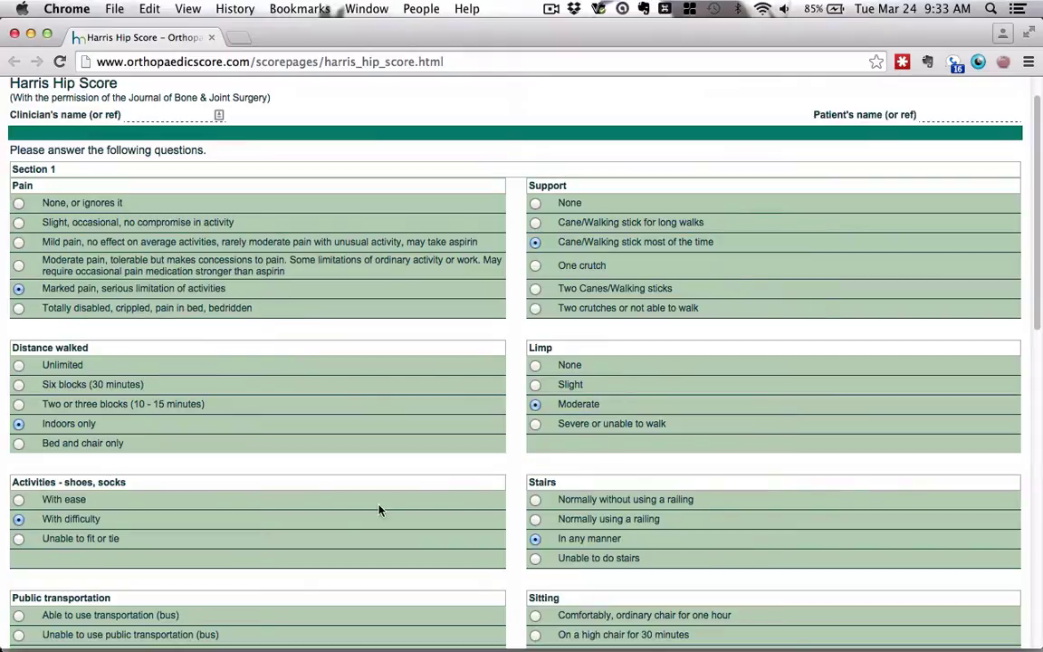
scroll(457, 453, "down", 1)
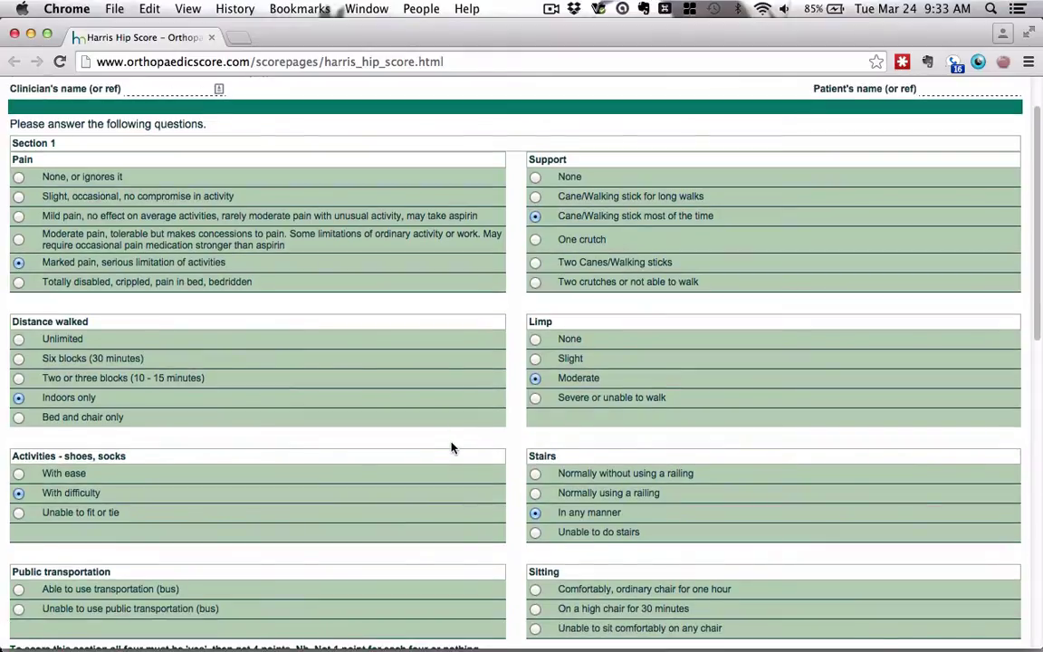
scroll(440, 452, "down", 2)
scroll(389, 405, "up", 3)
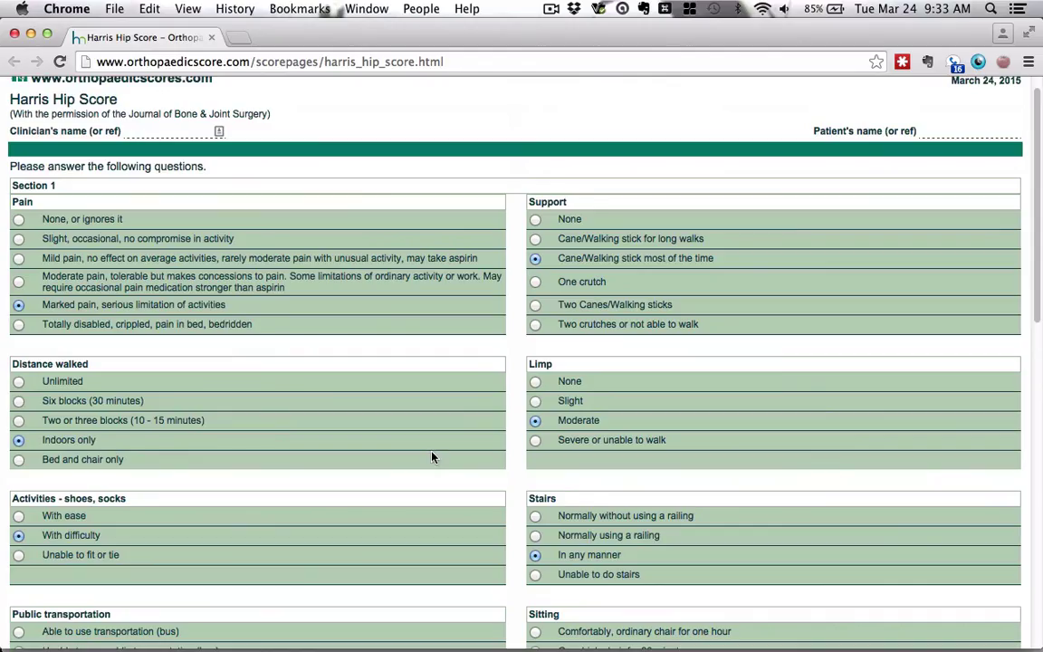
scroll(390, 405, "down", 15)
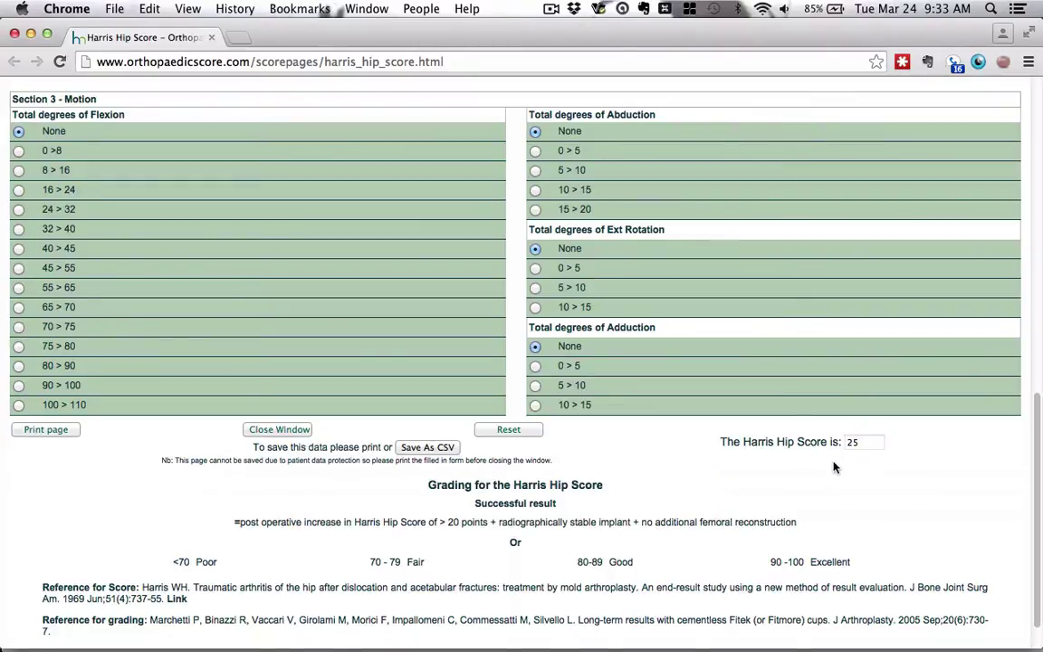
scroll(835, 467, "up", 15)
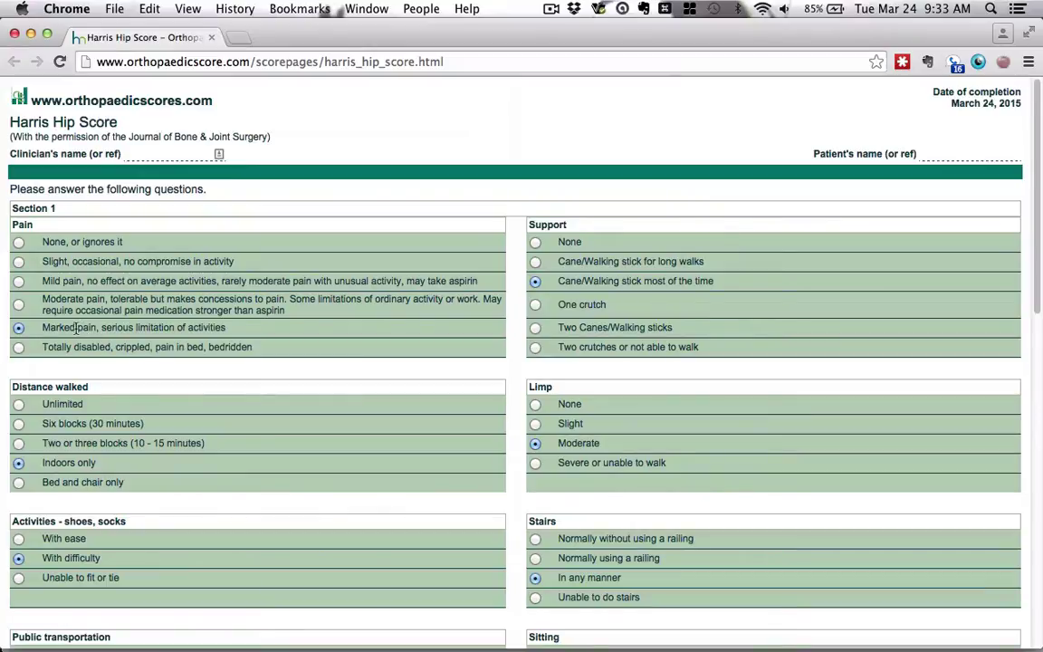
Answer moderate pain, cane for long walks, two or three blocks, slight limp, shoes with ease, stairs using a railing.
left_click(19, 304)
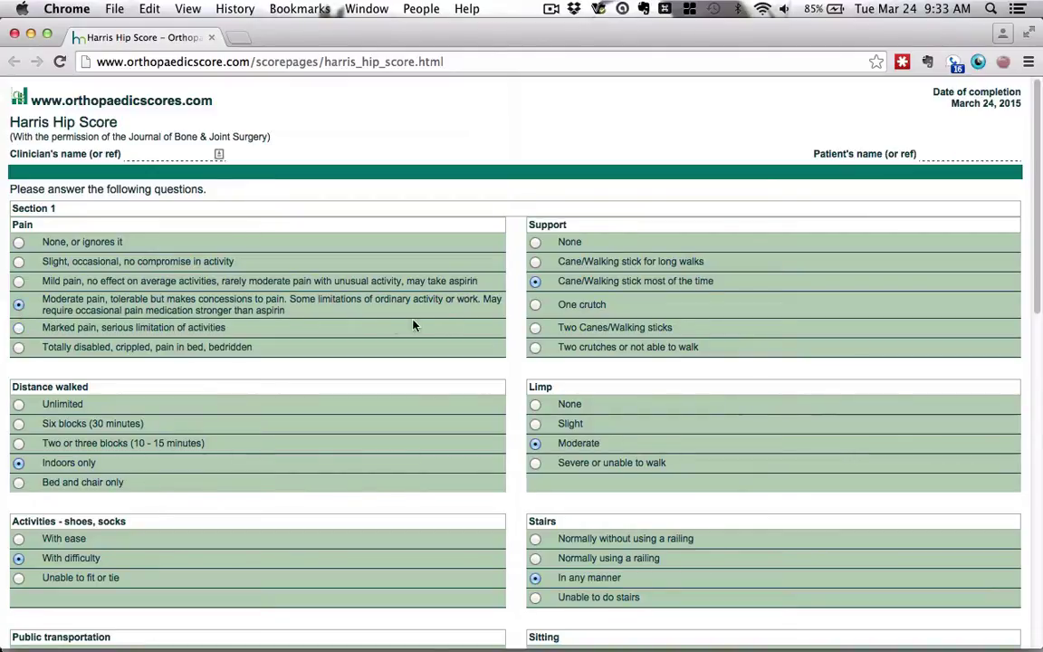
left_click(535, 263)
left_click(18, 442)
left_click(536, 424)
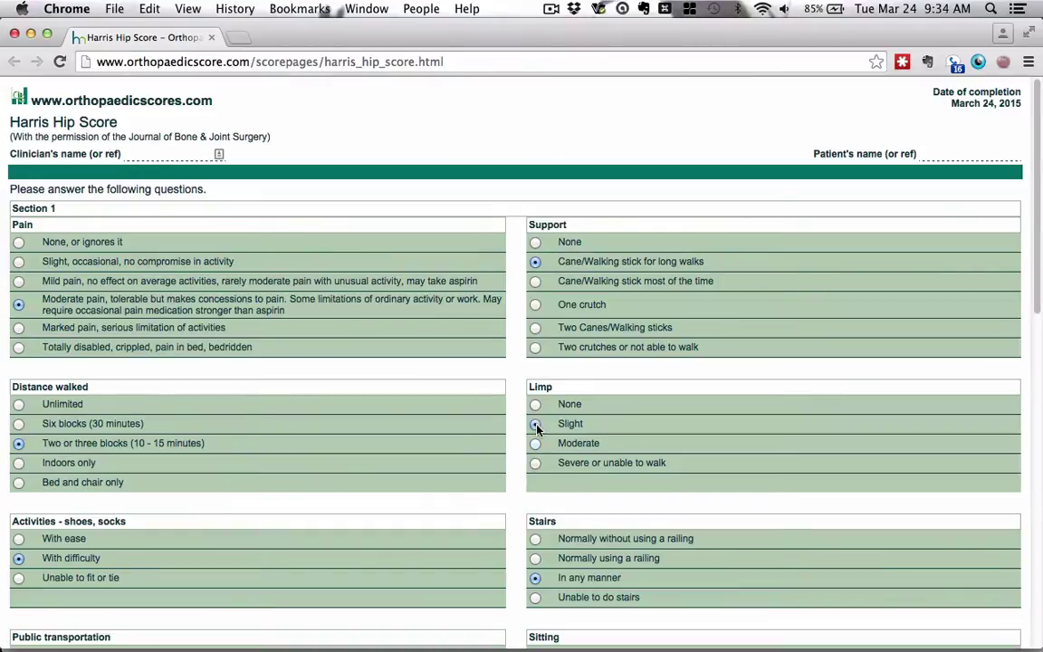
left_click(14, 539)
left_click(535, 559)
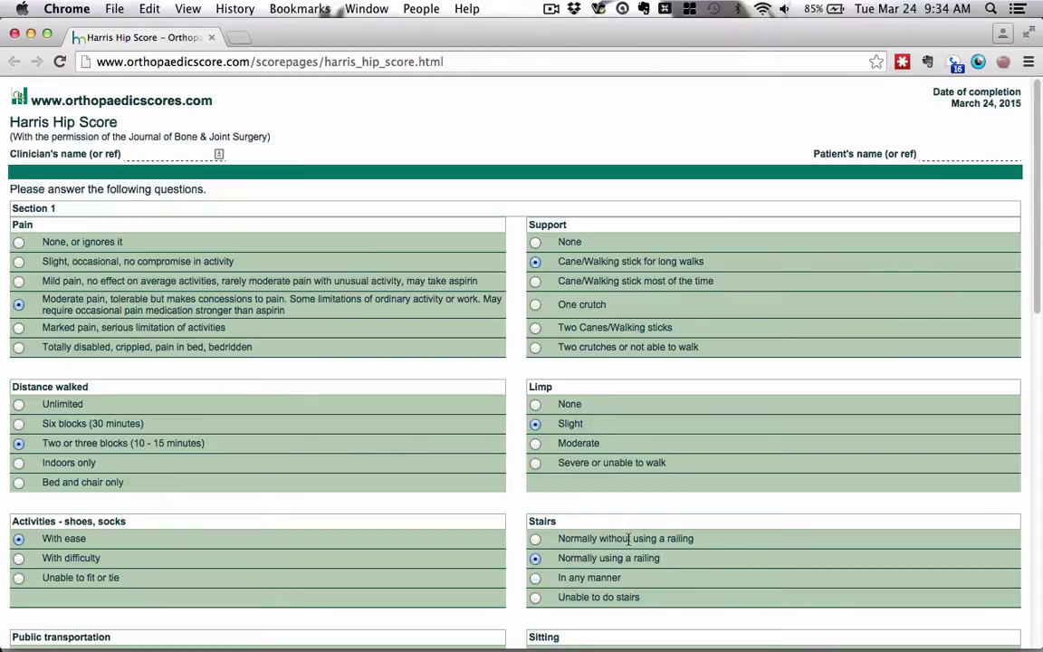
scroll(670, 486, "down", 5)
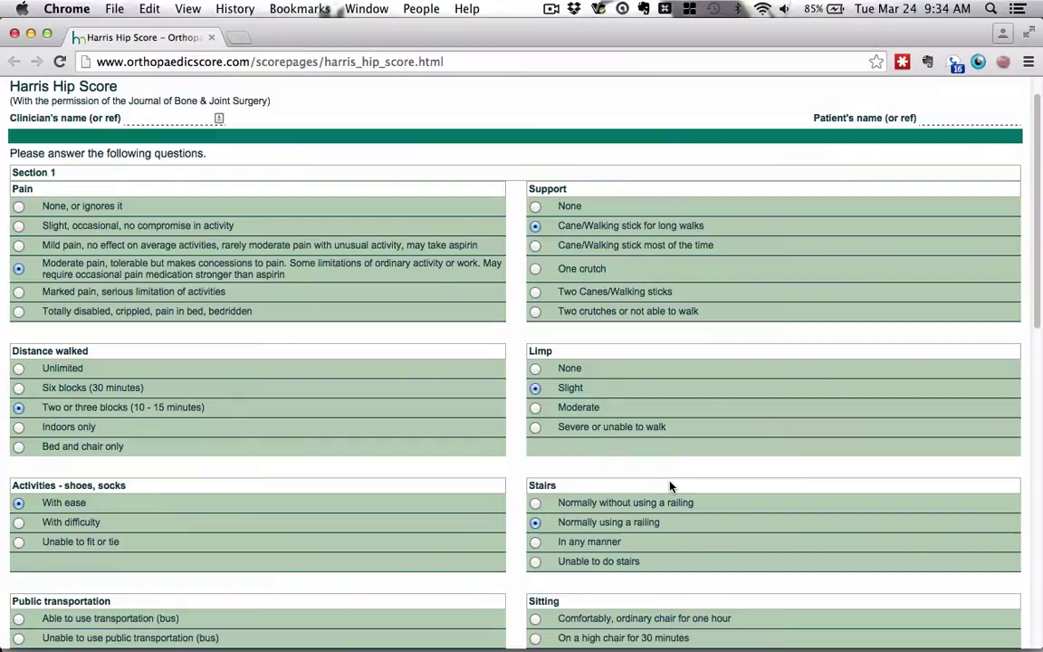
scroll(671, 486, "down", 5)
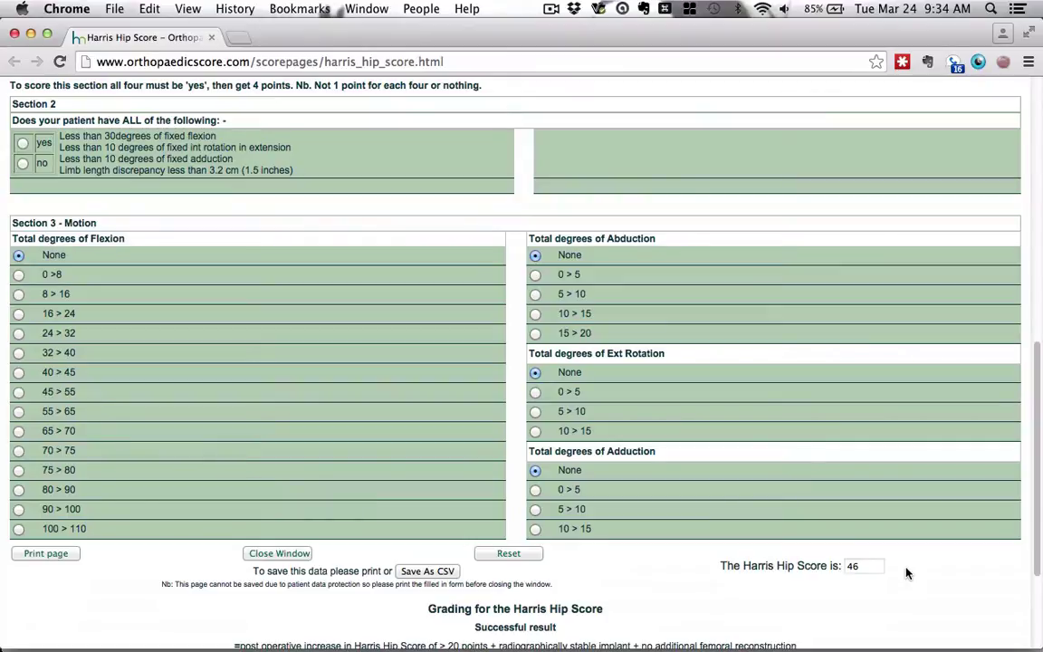
scroll(908, 572, "up", 4)
scroll(908, 572, "down", 5)
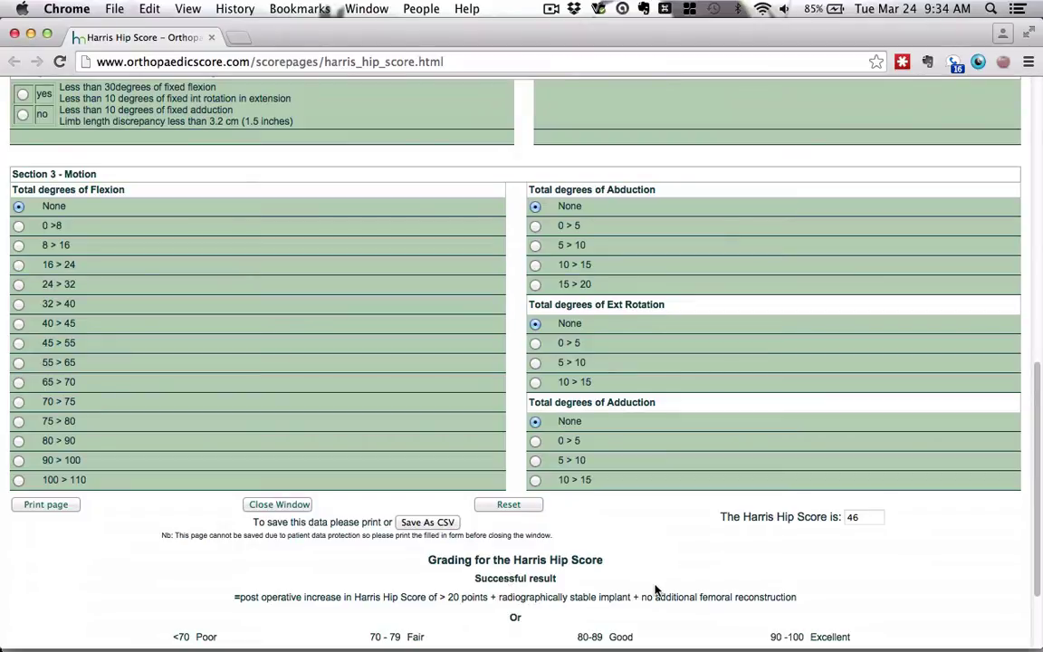
scroll(658, 590, "up", 10)
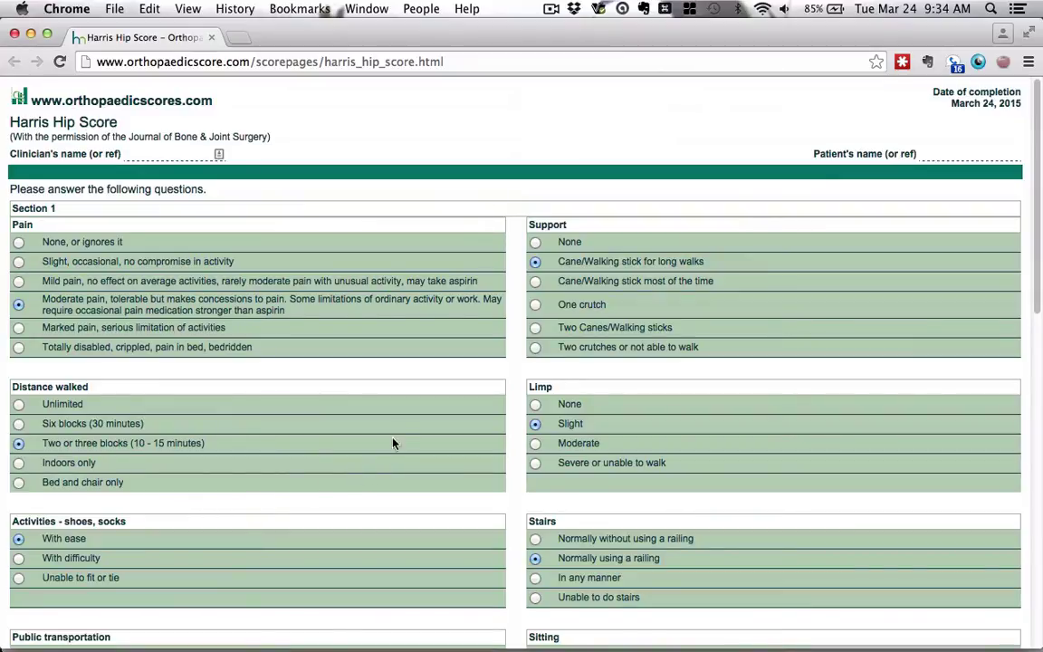
Answer cane most of the time, indoors only, shoes with difficulty, stairs in any manner, and mild pain.
left_click(538, 284)
left_click(18, 463)
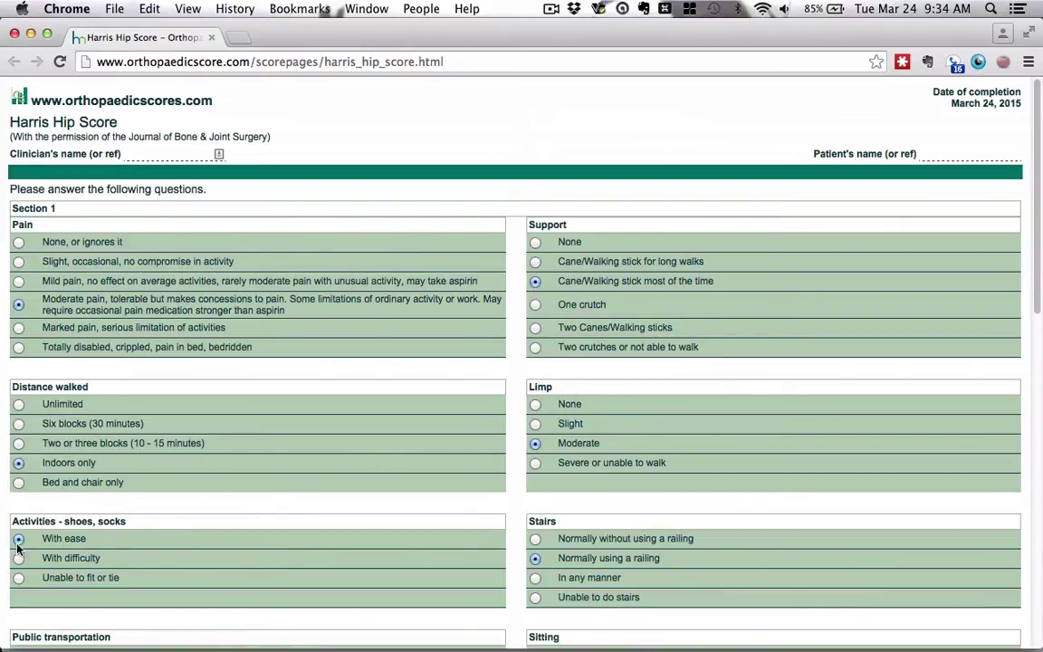
left_click(18, 558)
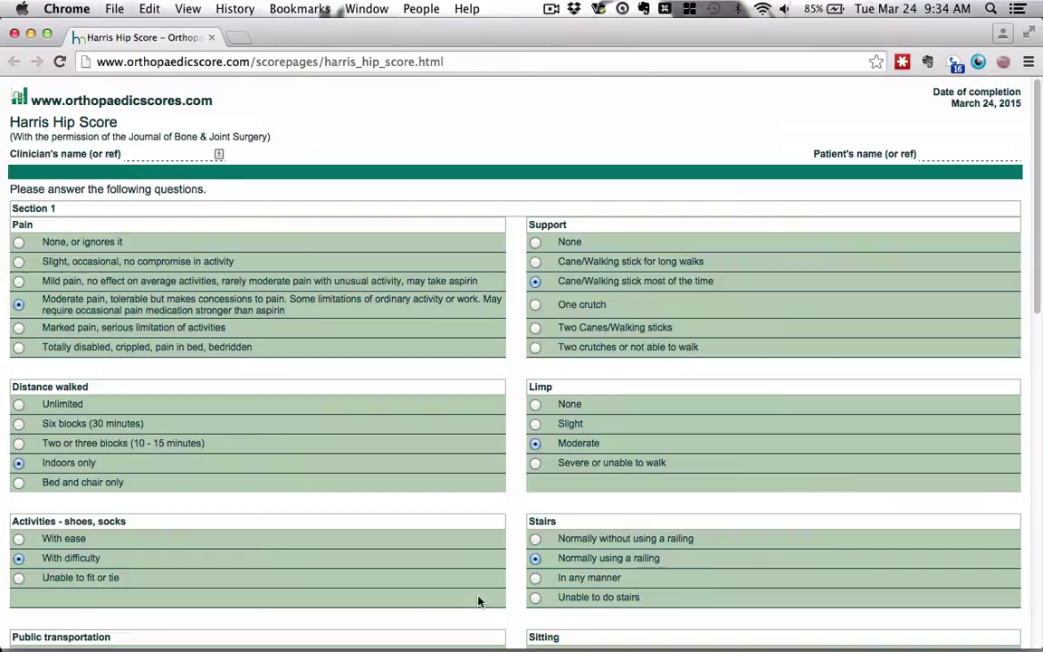
left_click(536, 580)
left_click(19, 329)
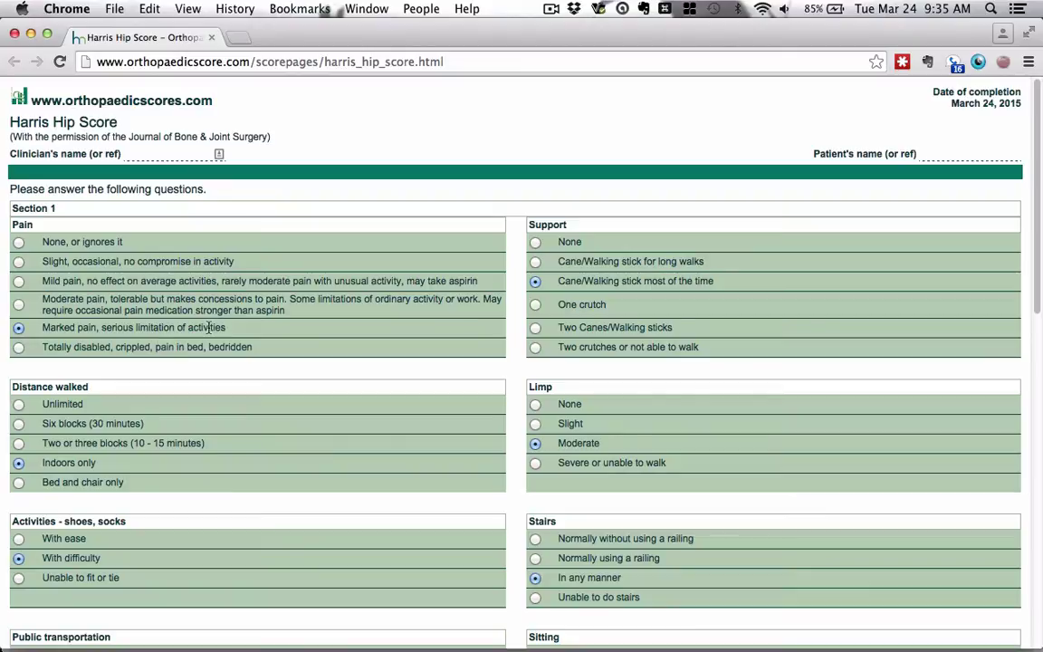
left_click(19, 282)
Scroll up and down the form toward the Limp question.
scroll(504, 299, "down", 20)
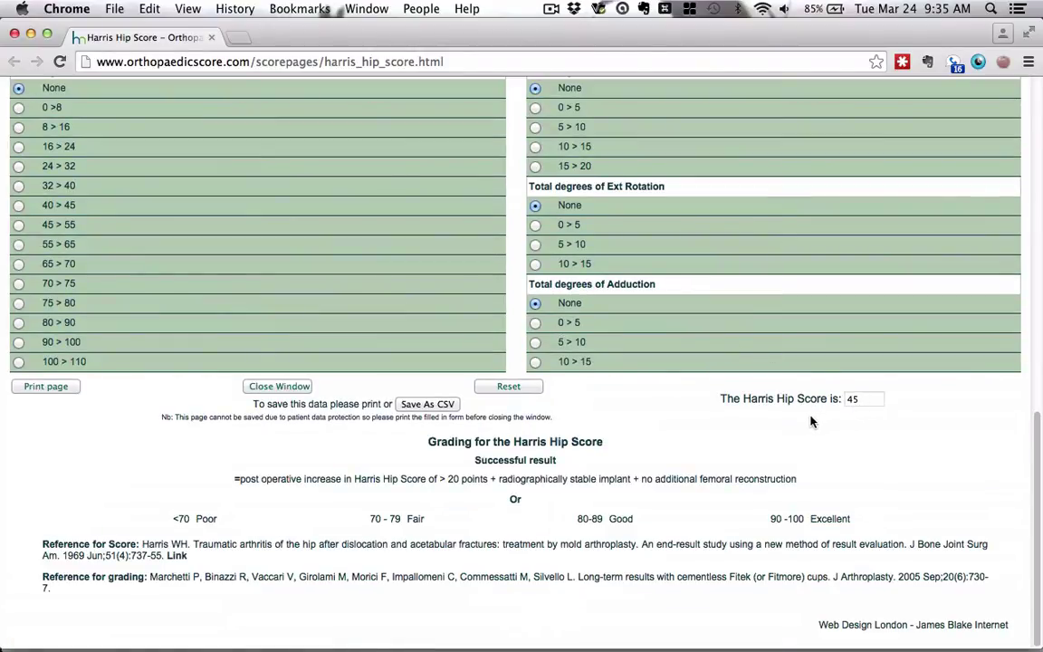
scroll(760, 422, "up", 15)
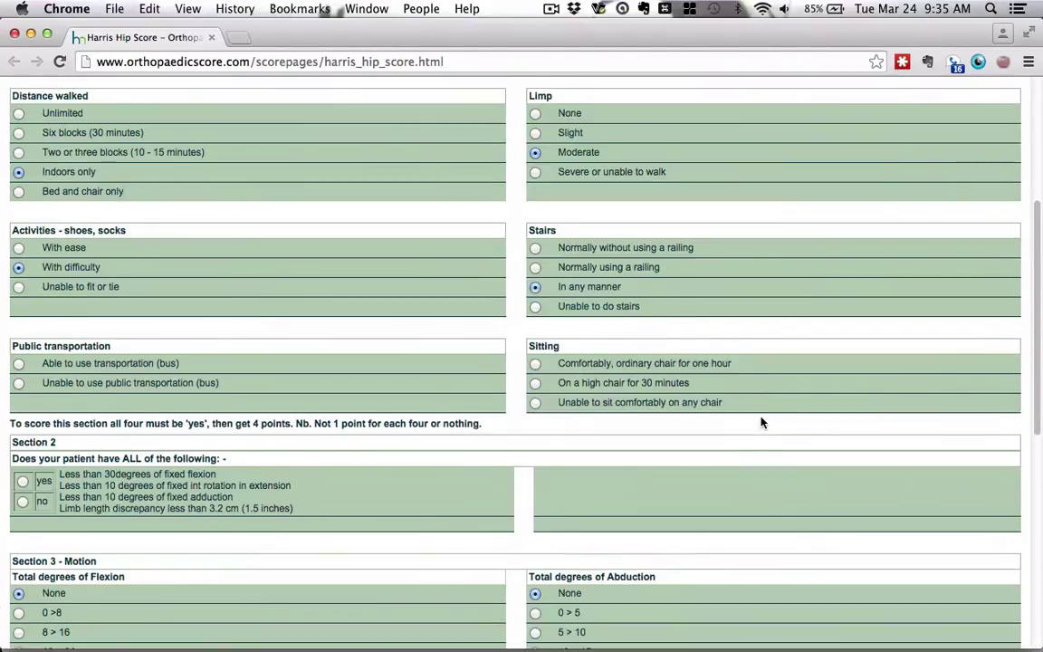
scroll(735, 422, "down", 2)
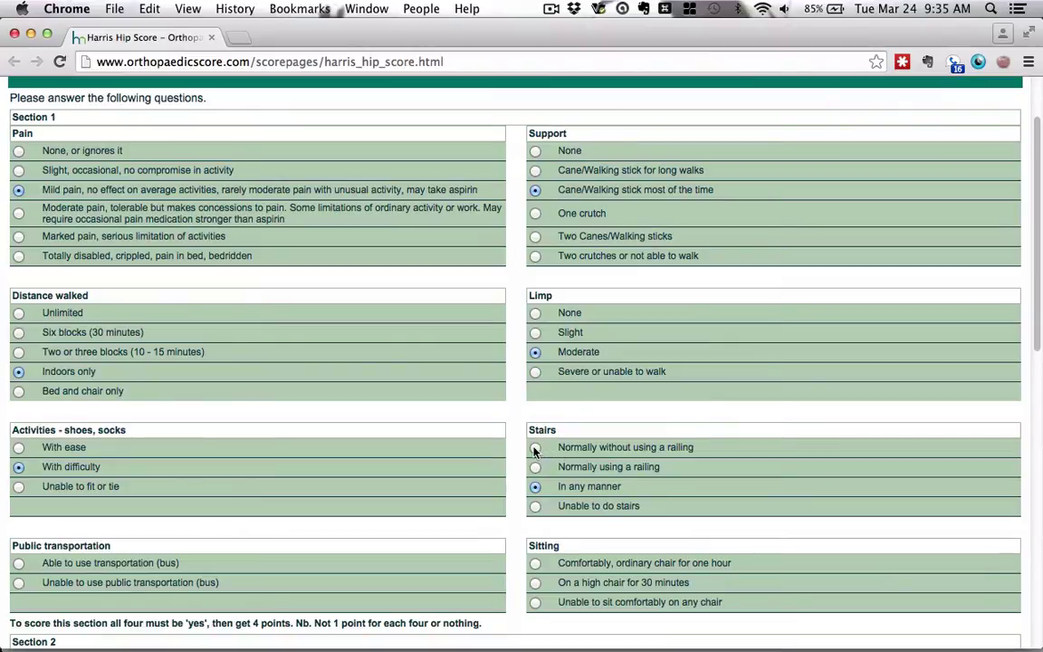
left_click(536, 332)
scroll(724, 399, "down", 10)
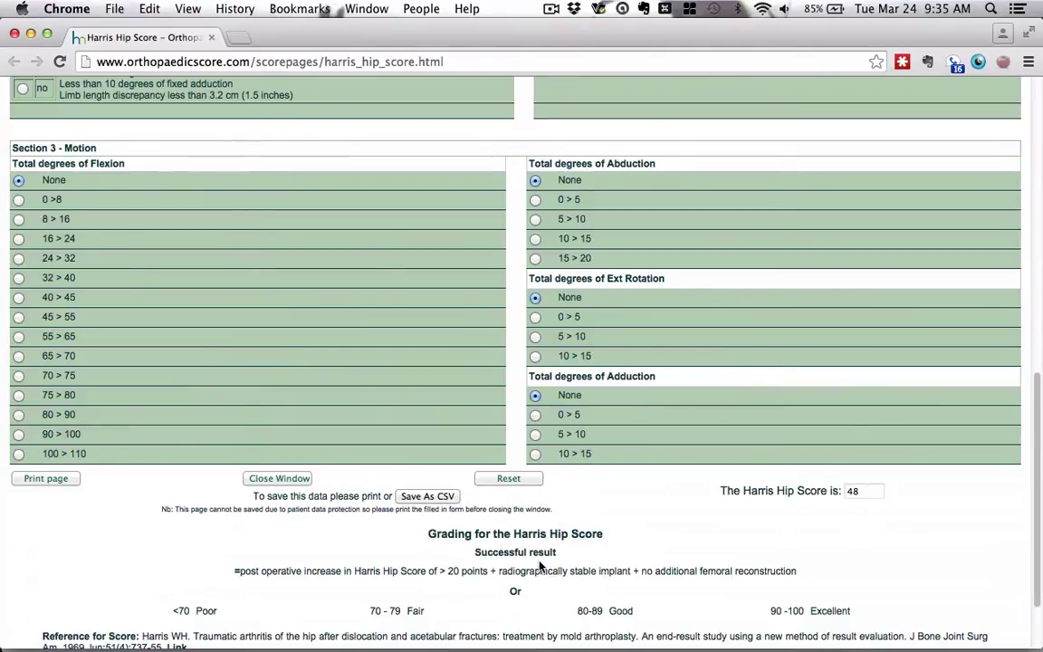
scroll(542, 566, "up", 1)
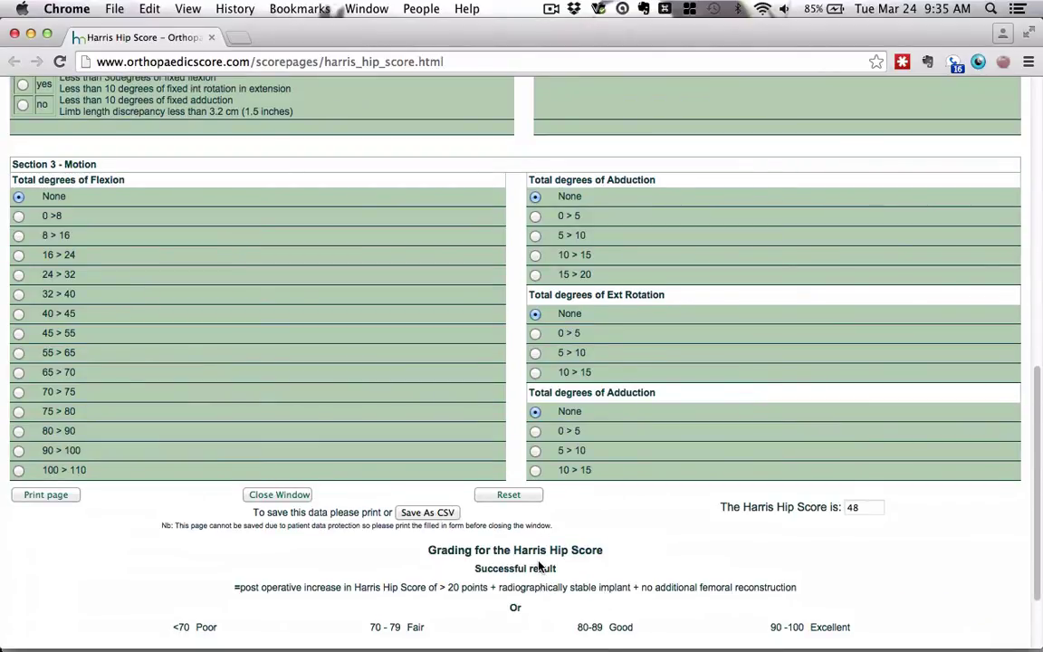
scroll(540, 561, "up", 15)
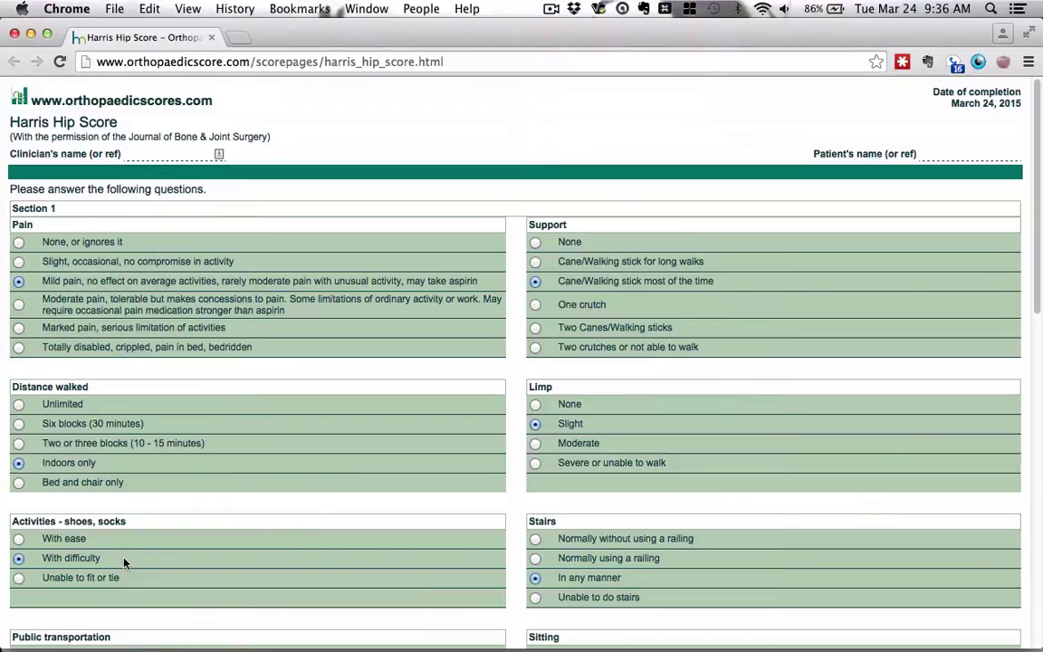
scroll(295, 543, "down", 1)
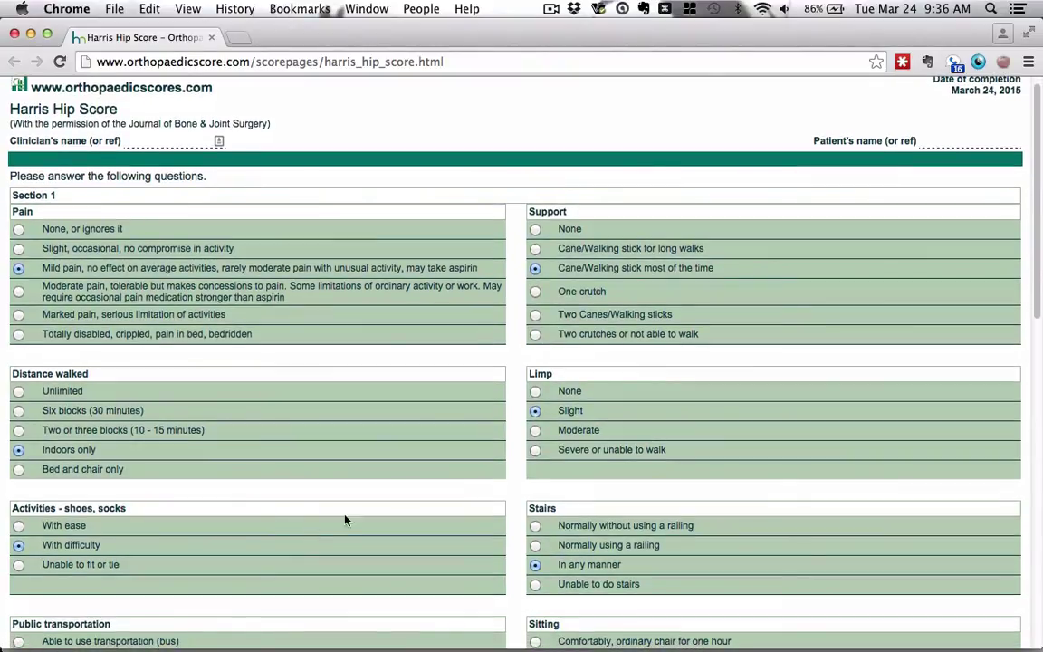
scroll(544, 408, "down", 15)
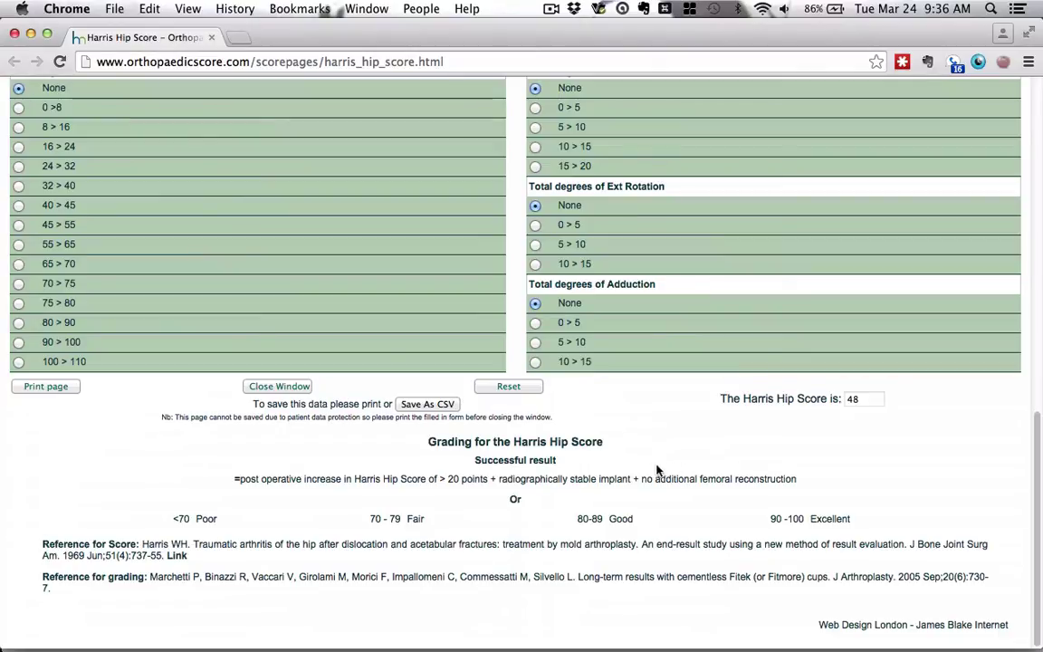
scroll(580, 425, "up", 20)
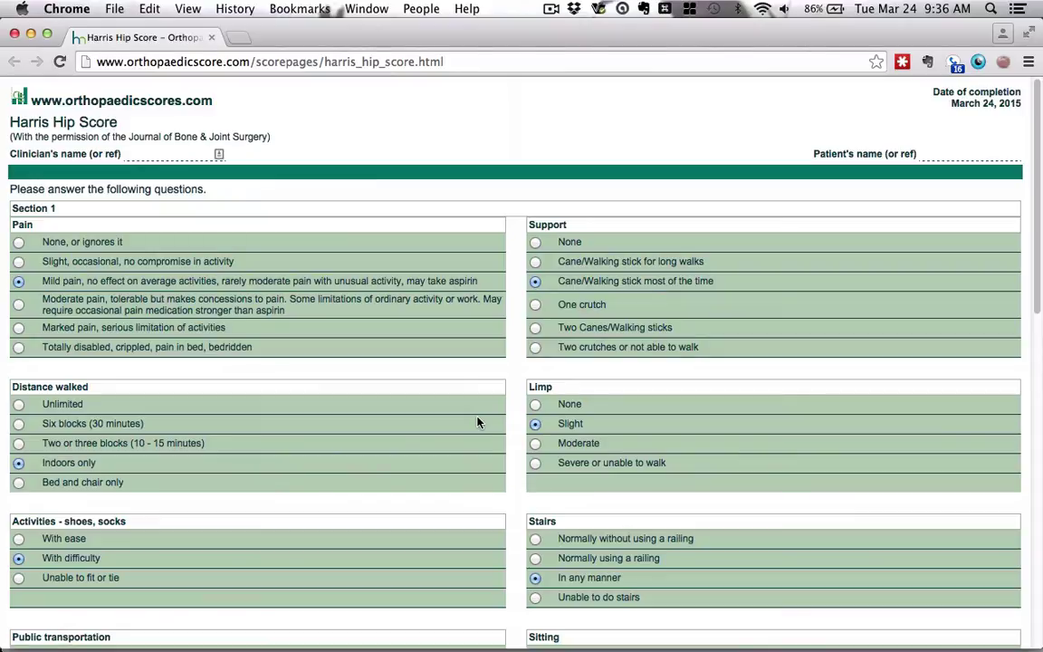
scroll(482, 423, "down", 10)
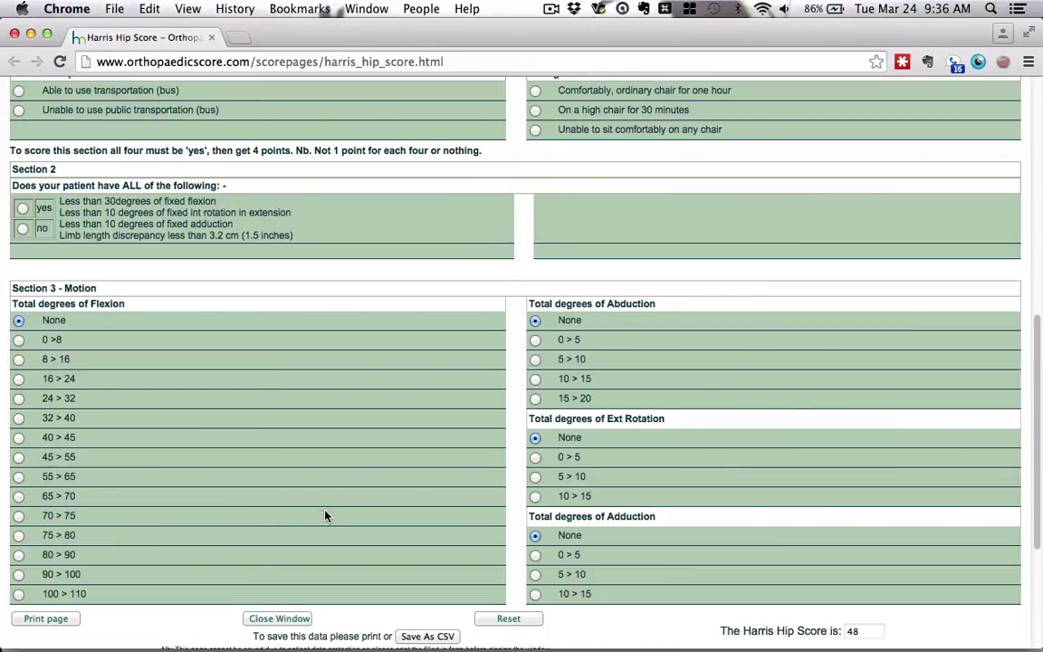
scroll(326, 517, "up", 10)
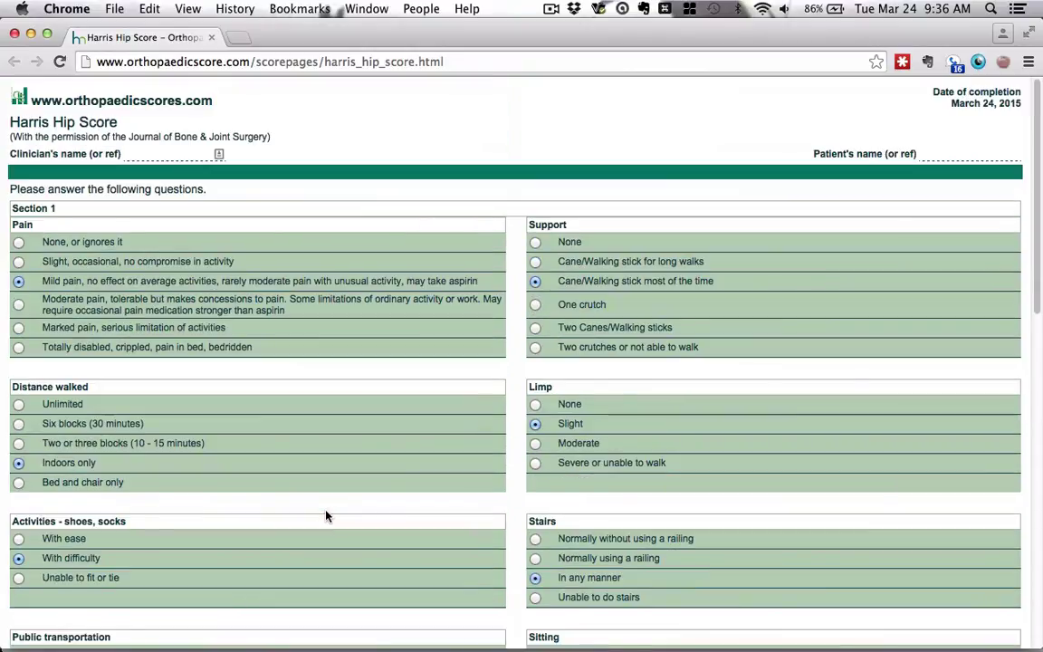